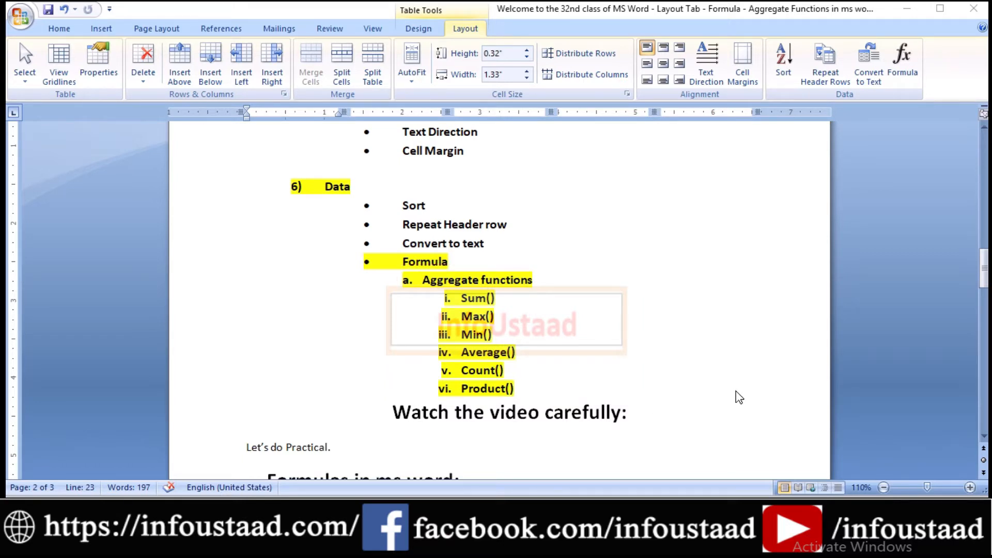
# Insert the formula =SUM(ABOVE) in the empty yellow cell at the foot of the Price column.
pyautogui.moveTo(987, 251); pyautogui.dragTo(985, 307)
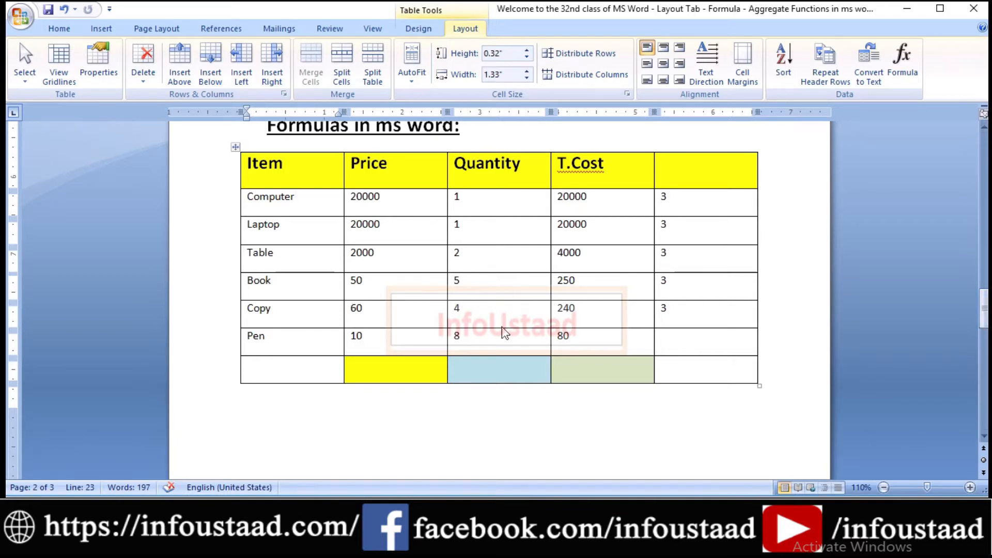
pyautogui.click(370, 379)
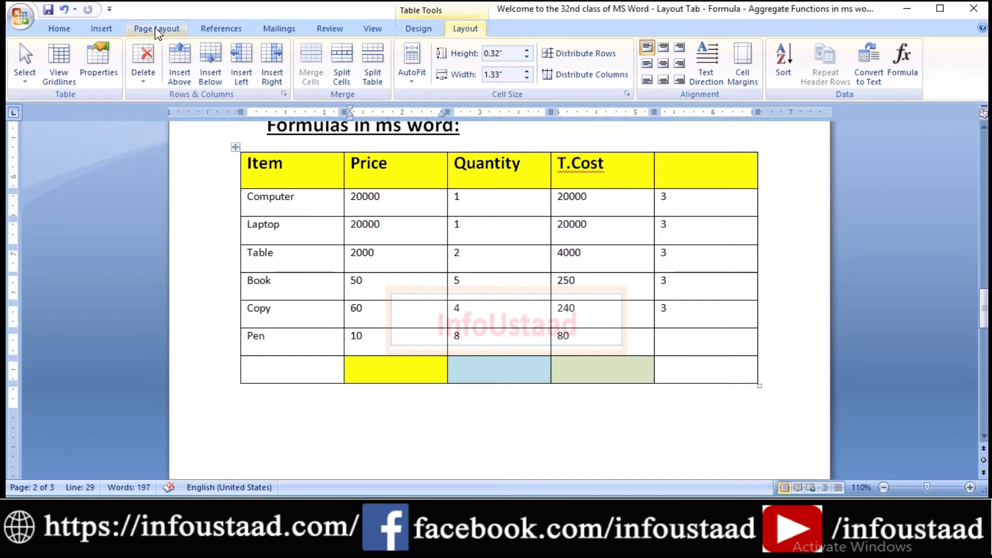
pyautogui.click(902, 56)
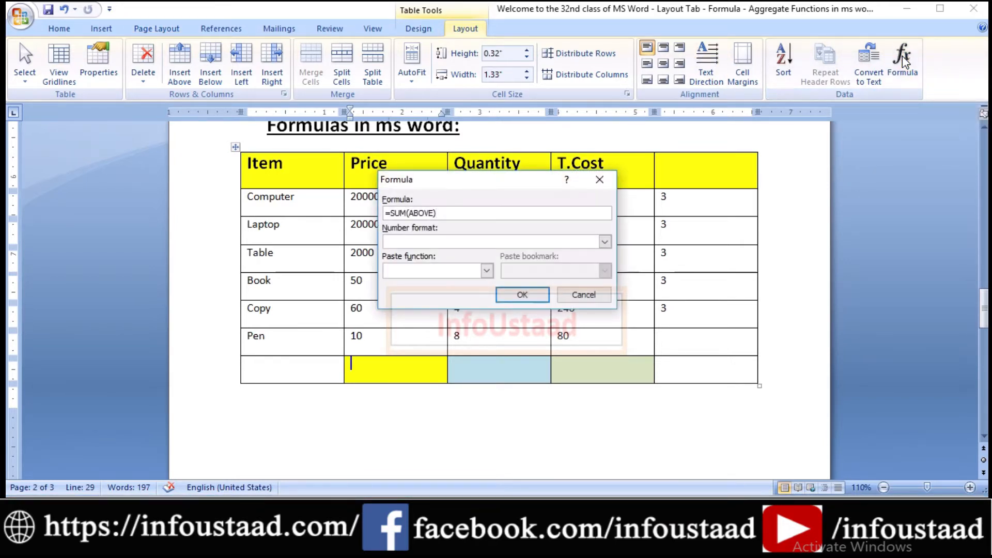
pyautogui.moveTo(451, 180); pyautogui.dragTo(631, 128)
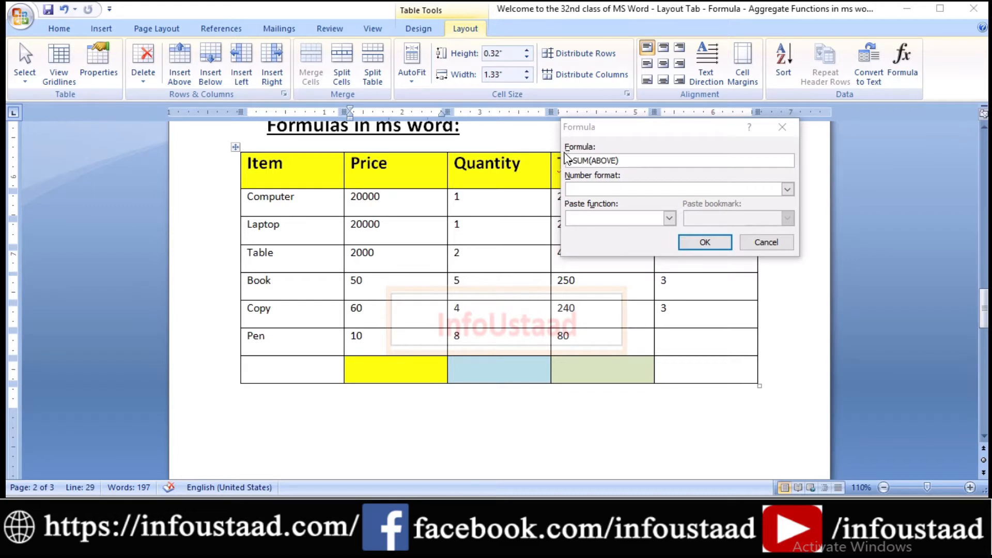
pyautogui.moveTo(615, 174); pyautogui.dragTo(644, 175)
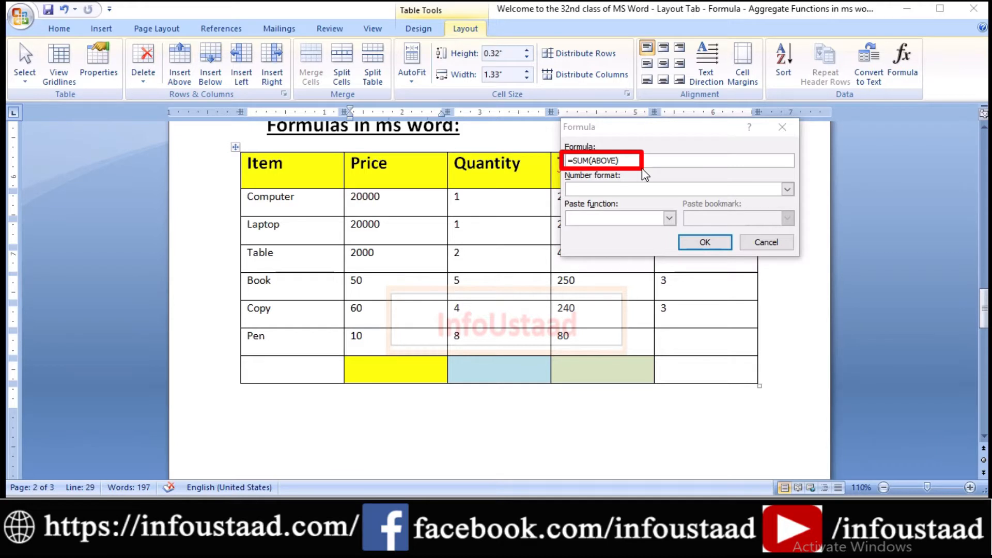
pyautogui.press('Escape')
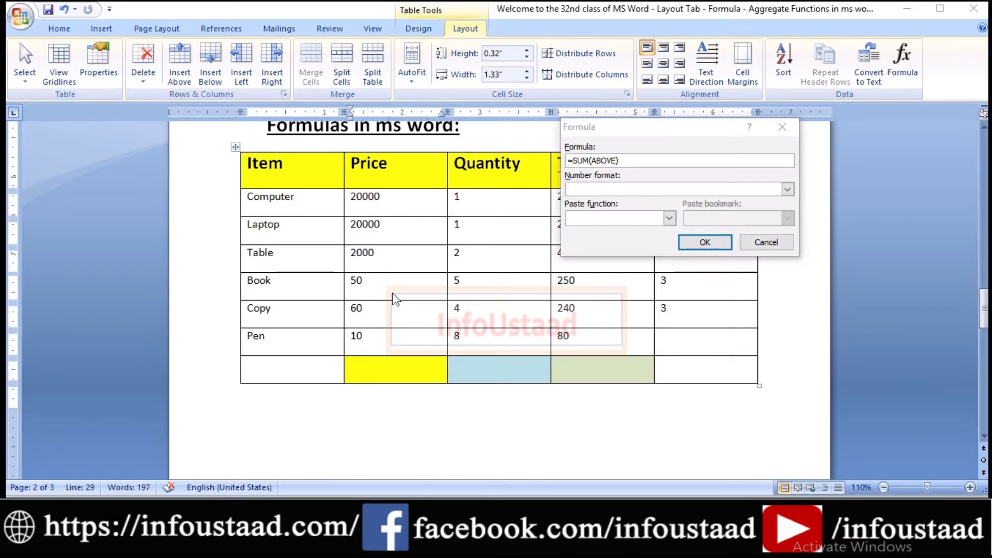
pyautogui.click(688, 244)
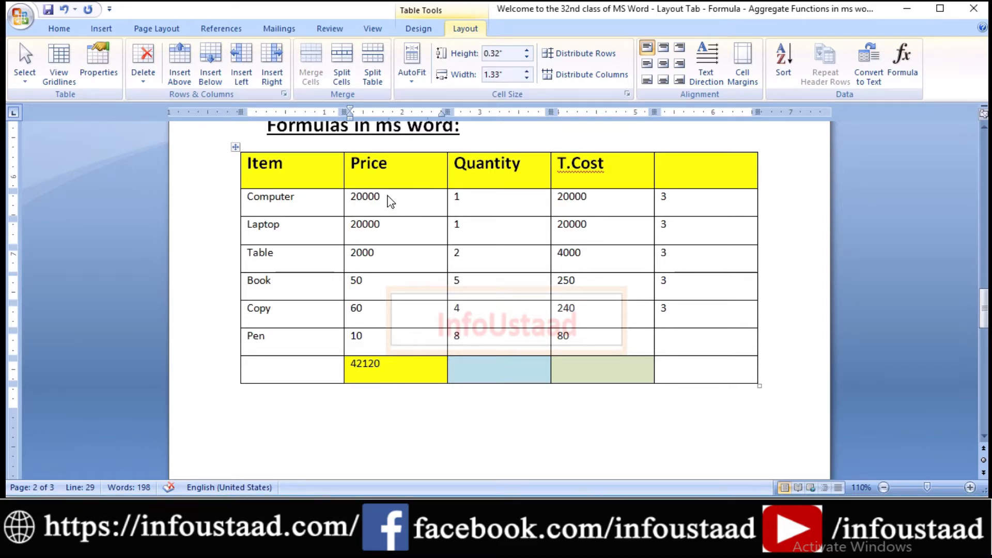
# Replace the Computer row's price with the formula =sum(below) to total the Price cells beneath it.
pyautogui.moveTo(363, 196); pyautogui.dragTo(350, 196)
pyautogui.press('Delete')
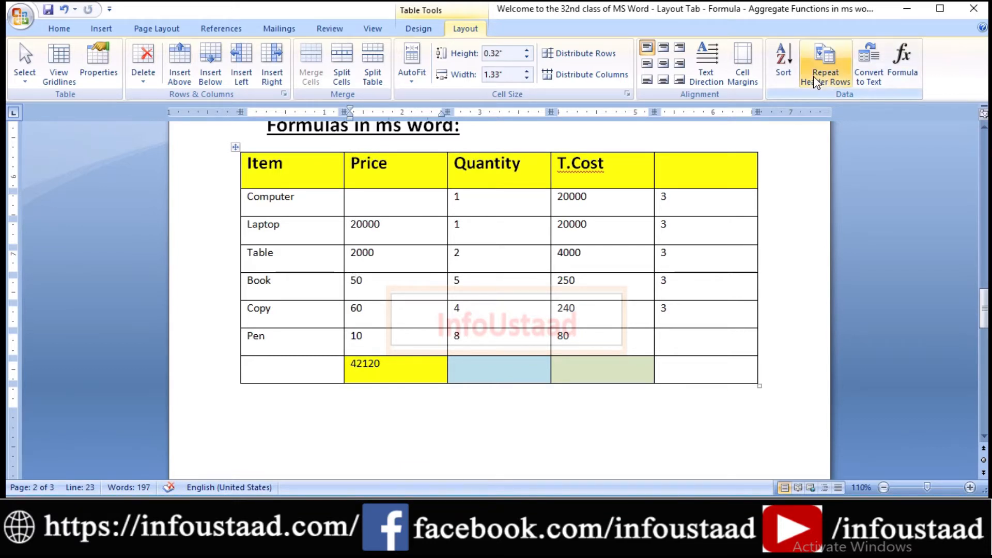
pyautogui.click(901, 70)
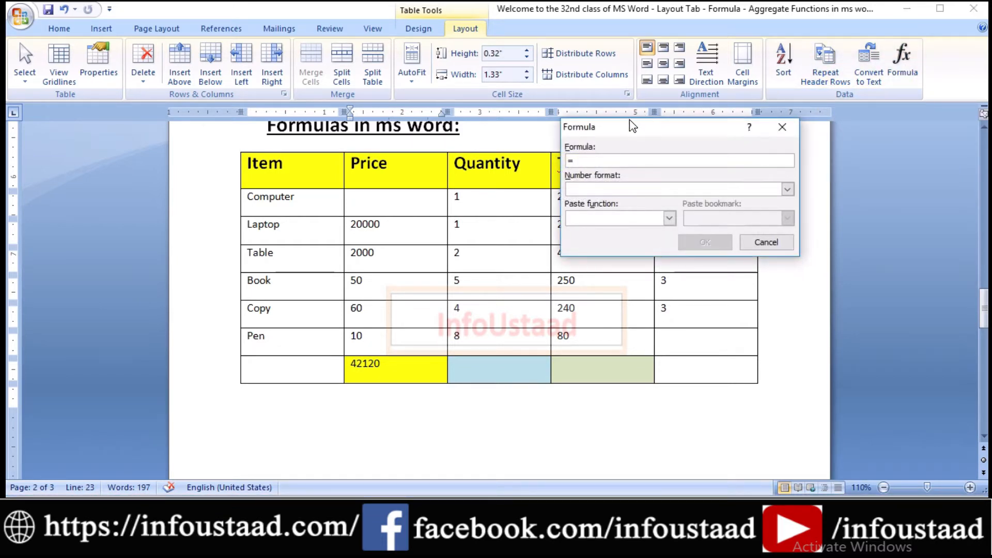
pyautogui.write('sum(')
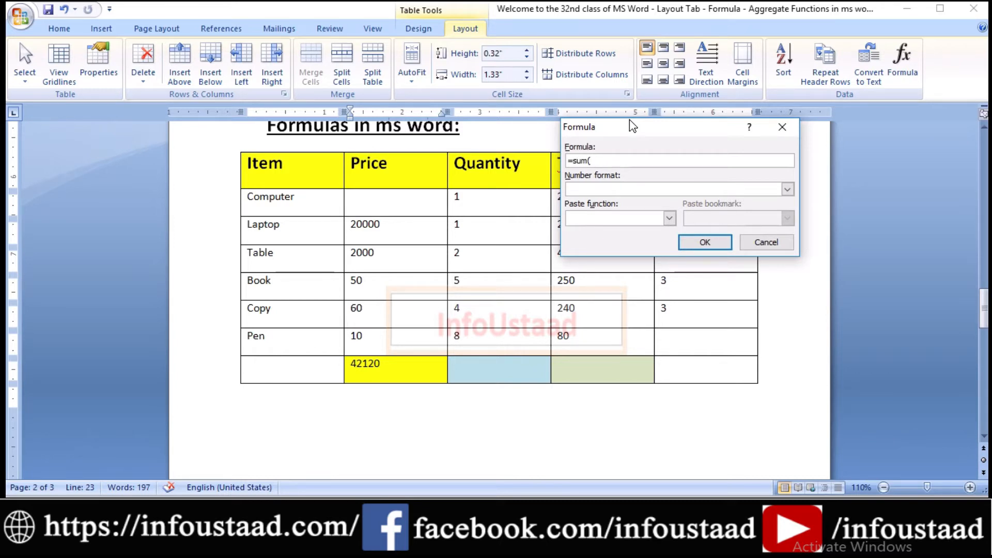
pyautogui.write('below')
pyautogui.click(704, 246)
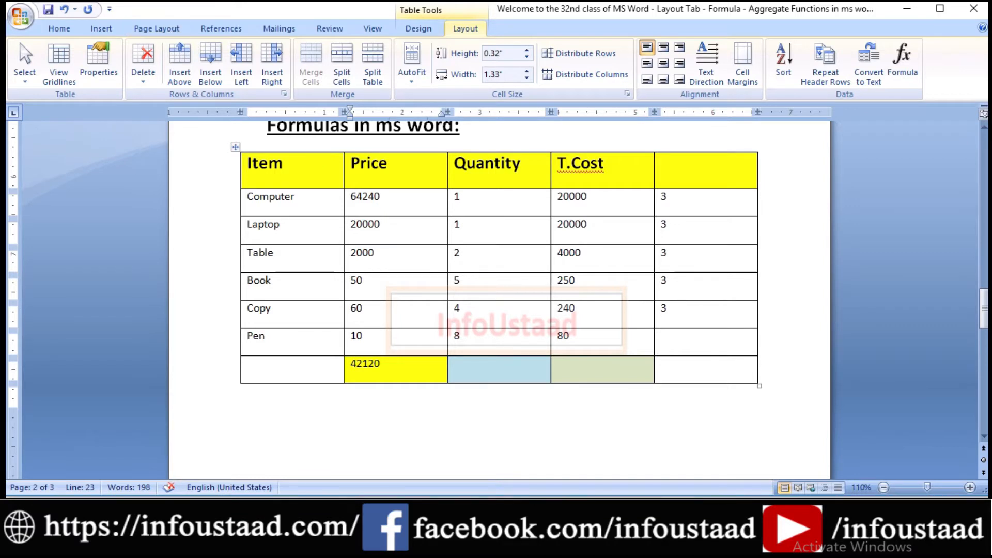
pyautogui.moveTo(345, 213)
pyautogui.mouseDown()
pyautogui.moveTo(379, 237)
pyautogui.moveTo(443, 381)
pyautogui.mouseUp()
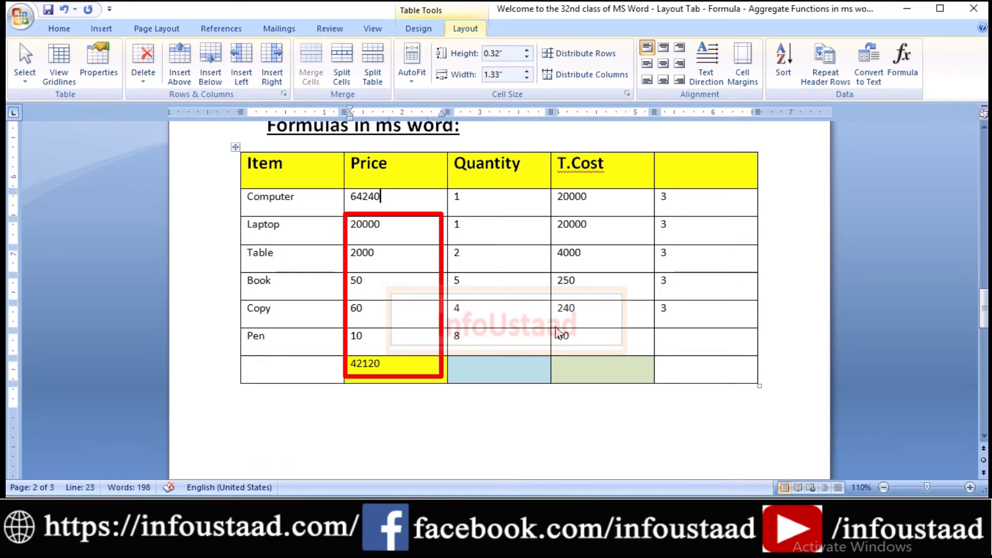
pyautogui.click(517, 374)
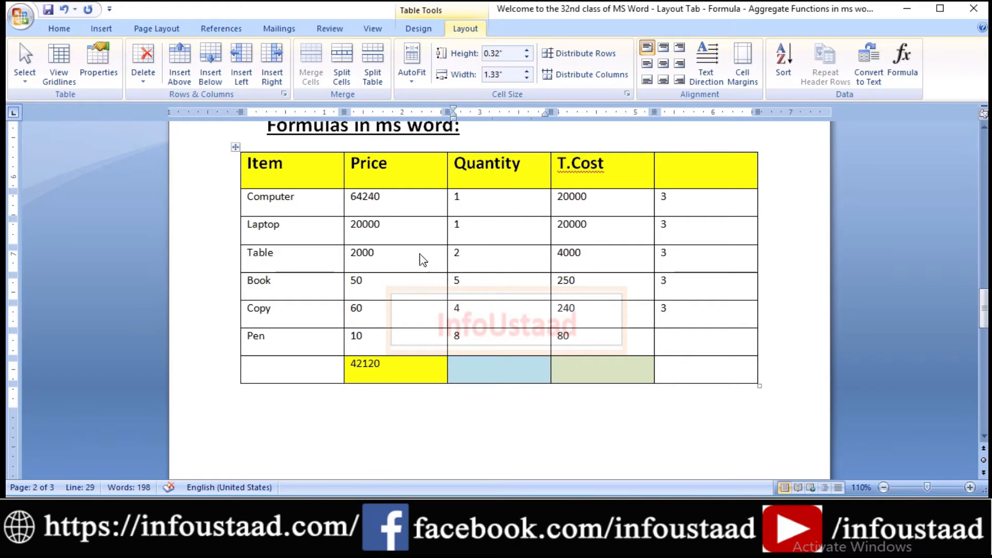
# Delete the price in the Table row.
pyautogui.click(358, 257)
pyautogui.moveTo(386, 262); pyautogui.dragTo(352, 261)
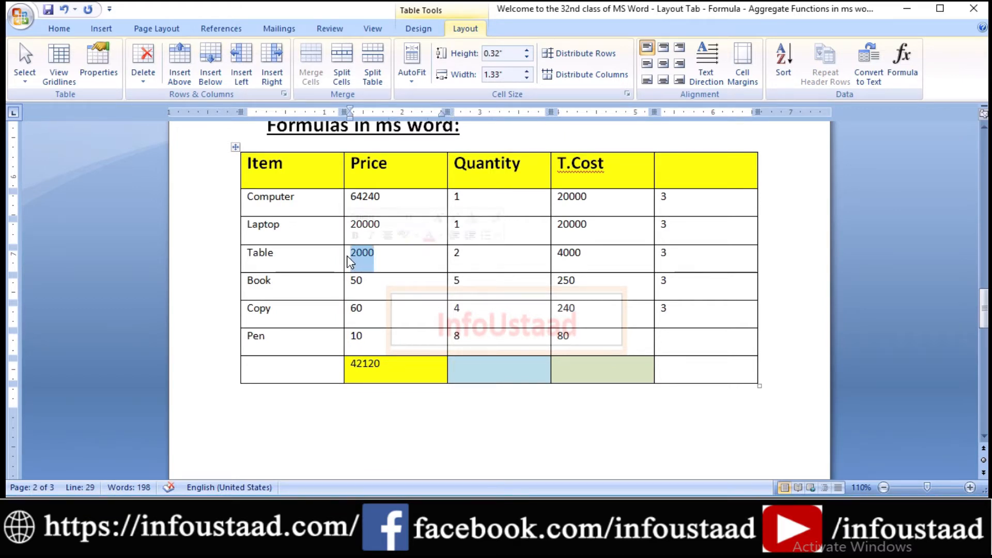
pyautogui.press('Delete')
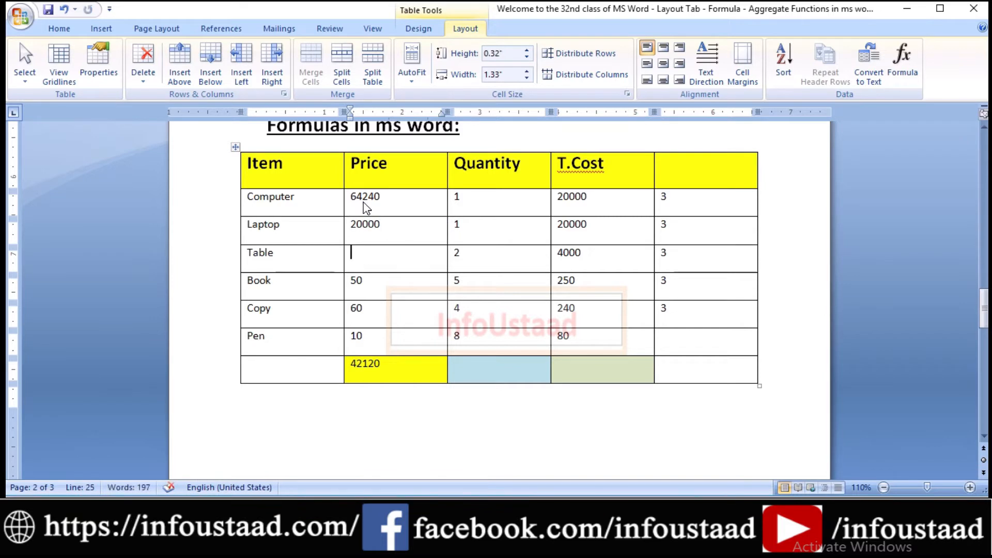
# Highlight the Price cells above the emptied Table price, the row's cells beside it and the Price cells below it.
pyautogui.moveTo(352, 197); pyautogui.dragTo(390, 232)
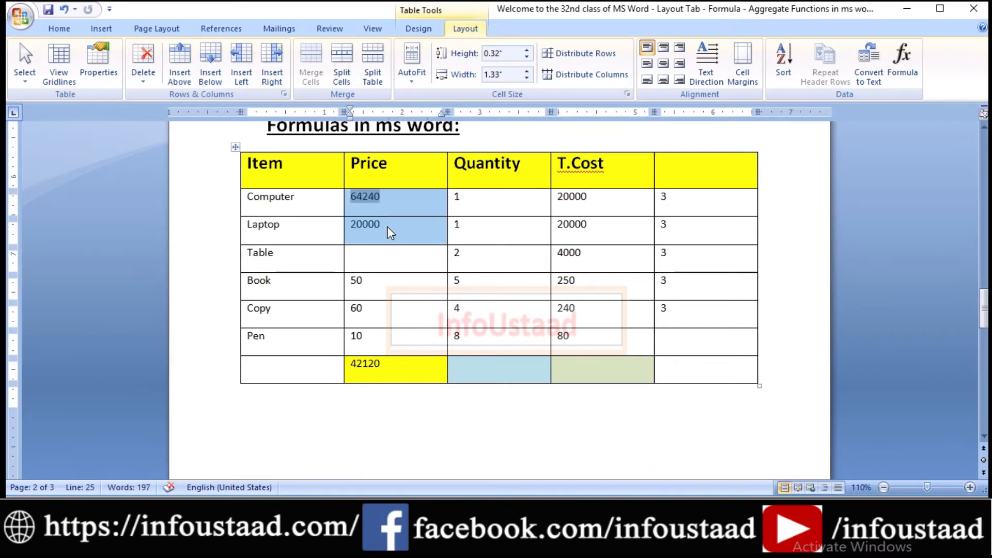
pyautogui.click(466, 265)
pyautogui.moveTo(459, 260); pyautogui.dragTo(668, 259)
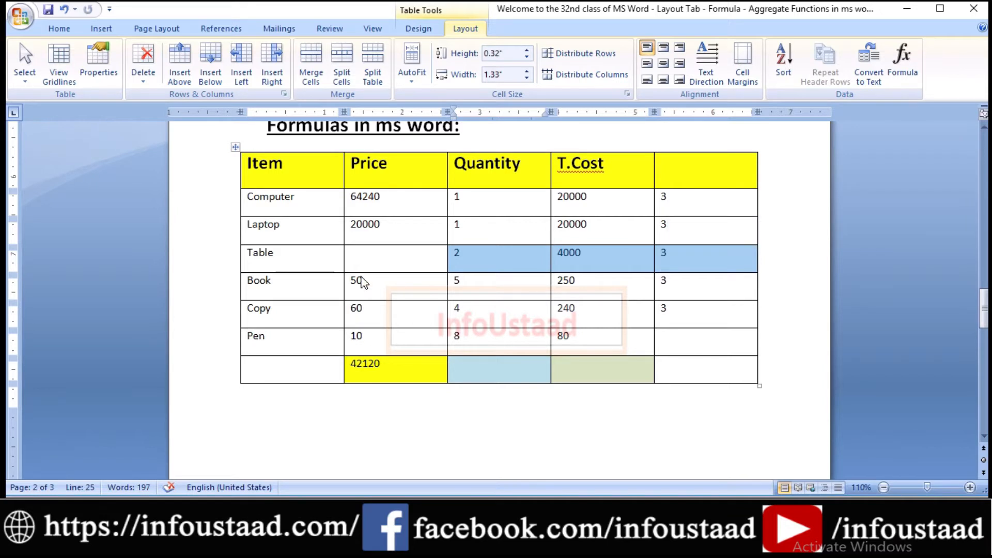
pyautogui.click(388, 287)
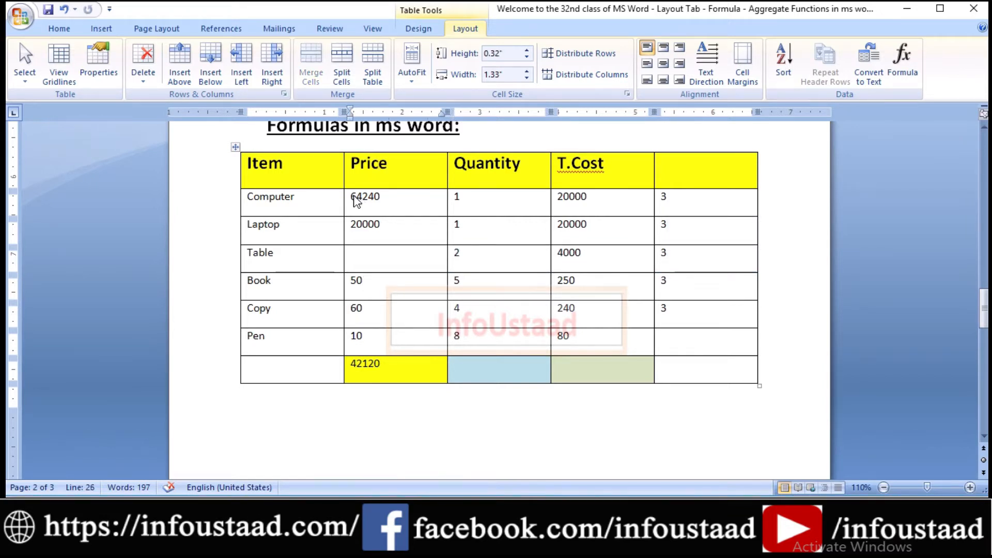
pyautogui.click(361, 282)
pyautogui.moveTo(356, 285); pyautogui.dragTo(382, 368)
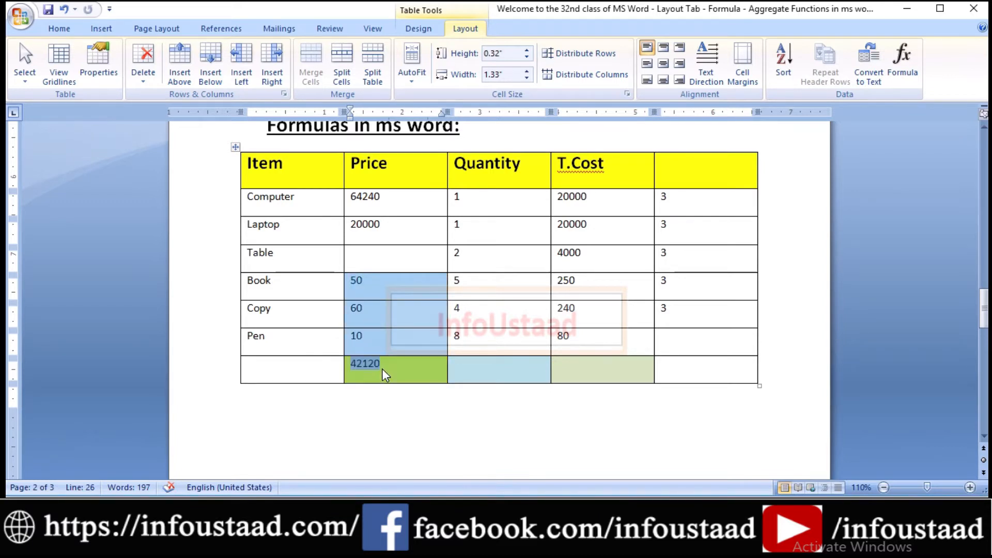
# Insert the formula =SUM(ABOVE,below) in the Table row's empty Price cell.
pyautogui.click(364, 262)
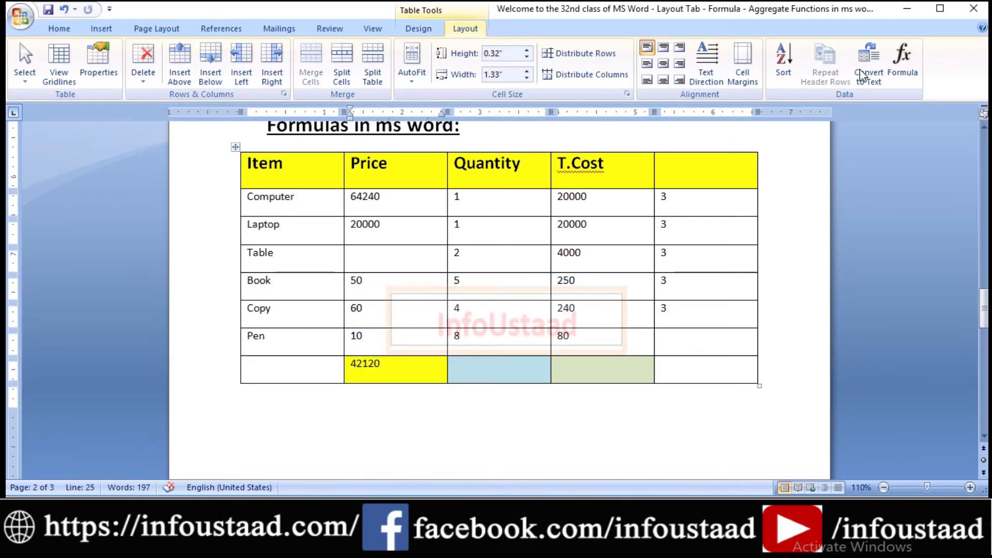
pyautogui.click(908, 53)
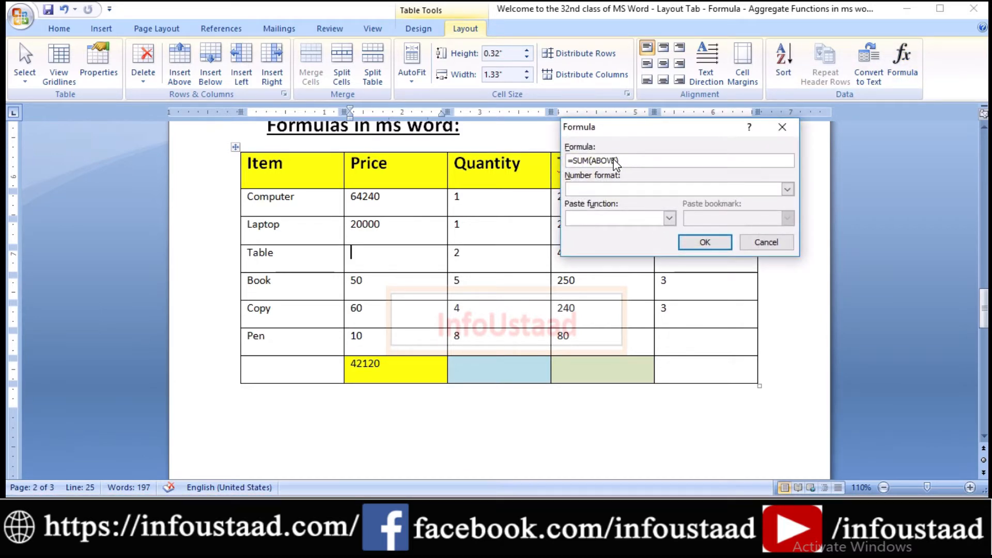
pyautogui.write('below')
pyautogui.click(695, 241)
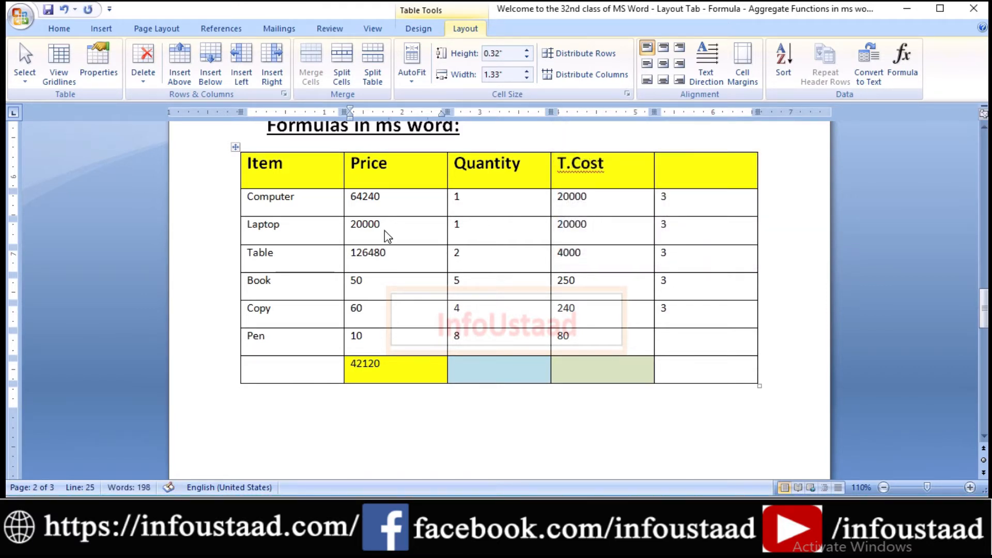
# Delete the formula result from the Table row's Price cell.
pyautogui.doubleClick(386, 255)
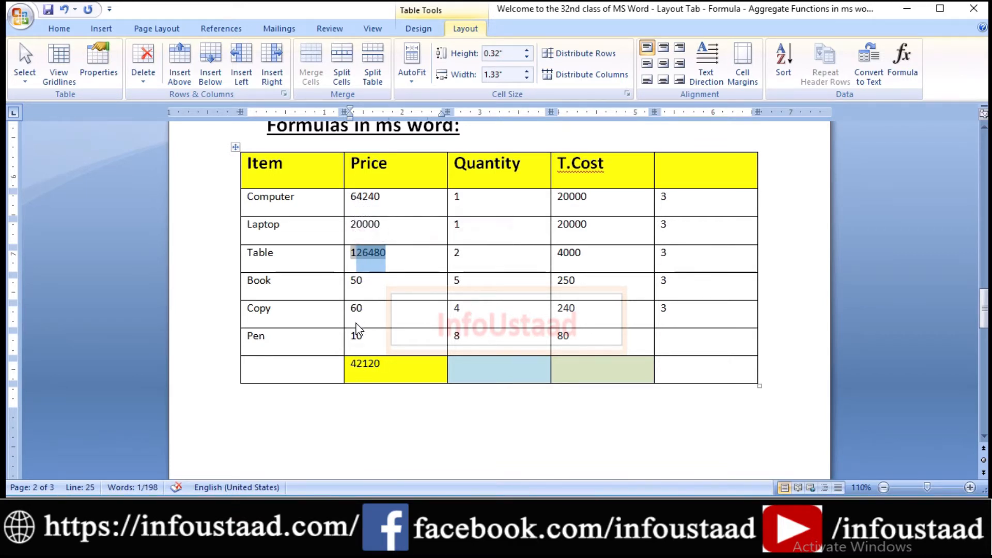
pyautogui.click(390, 263)
pyautogui.doubleClick(391, 263)
pyautogui.press('Delete')
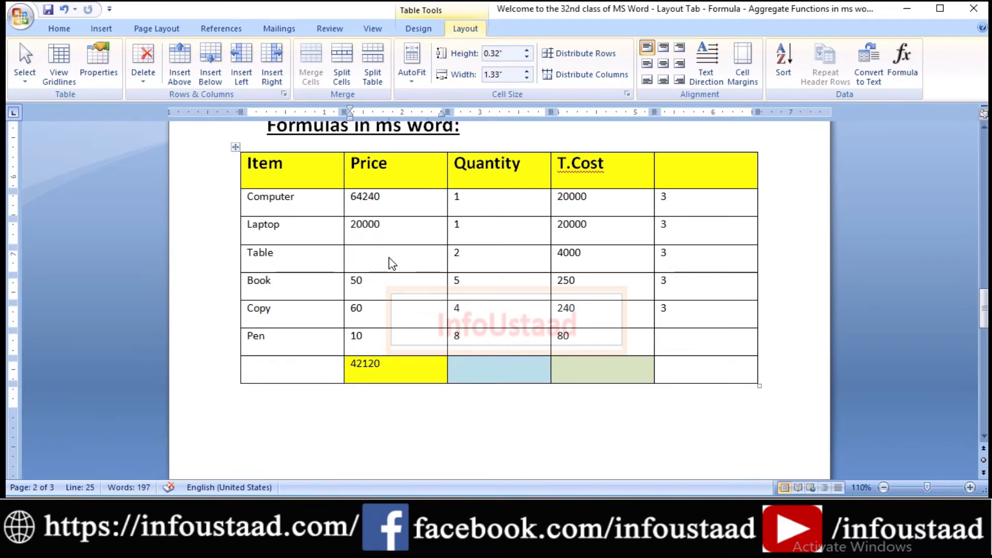
# Insert the formula =SUM(ABOVE,right) in the Table row's Price cell to total the cells above it and to its right.
pyautogui.moveTo(354, 199); pyautogui.dragTo(387, 227)
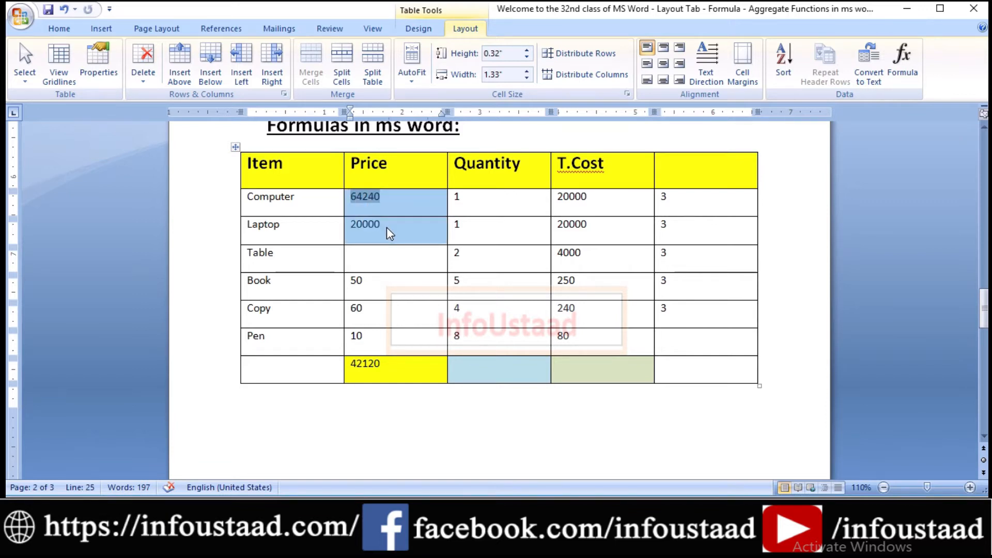
pyautogui.click(454, 256)
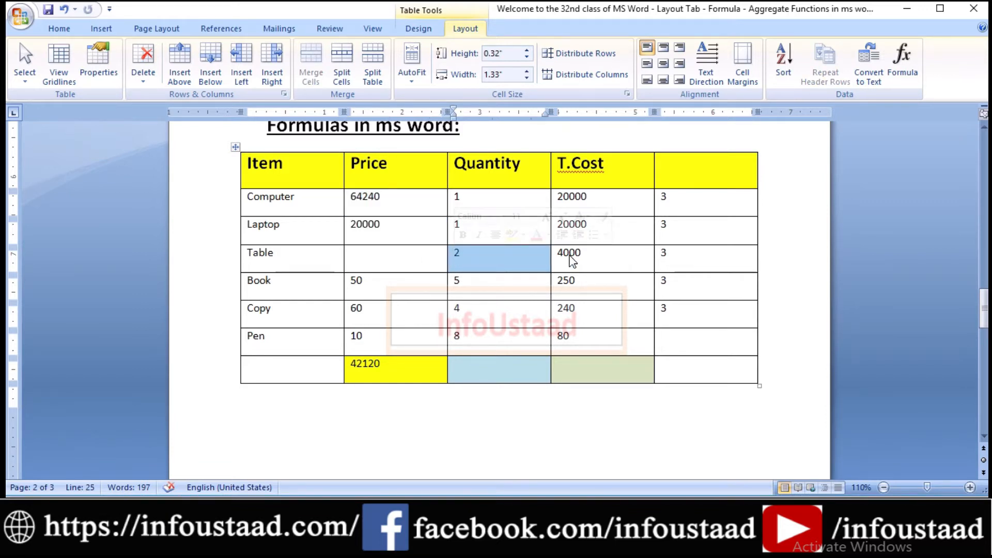
pyautogui.moveTo(687, 260); pyautogui.dragTo(490, 259)
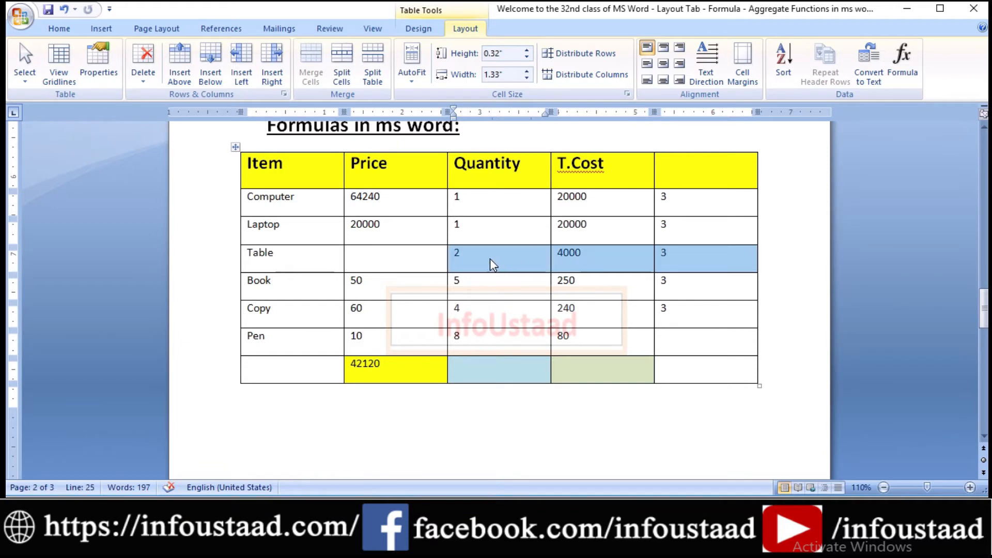
pyautogui.click(372, 261)
pyautogui.click(912, 75)
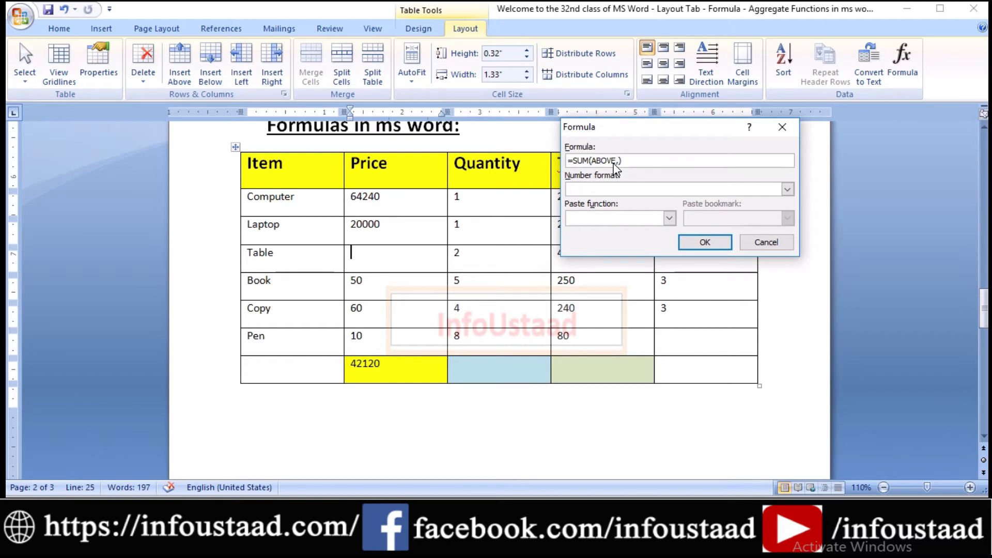
pyautogui.write(',right')
pyautogui.hotkey('shift', 'Left')
pyautogui.hotkey('shift', 'Left')
pyautogui.hotkey('shift', 'Left')
pyautogui.hotkey('ctrl', 'c')
pyautogui.press('BackSpace')
pyautogui.hotkey('ctrl', 'v')
pyautogui.write(',')
pyautogui.press('Right')
pyautogui.press('Delete')
pyautogui.click(715, 244)
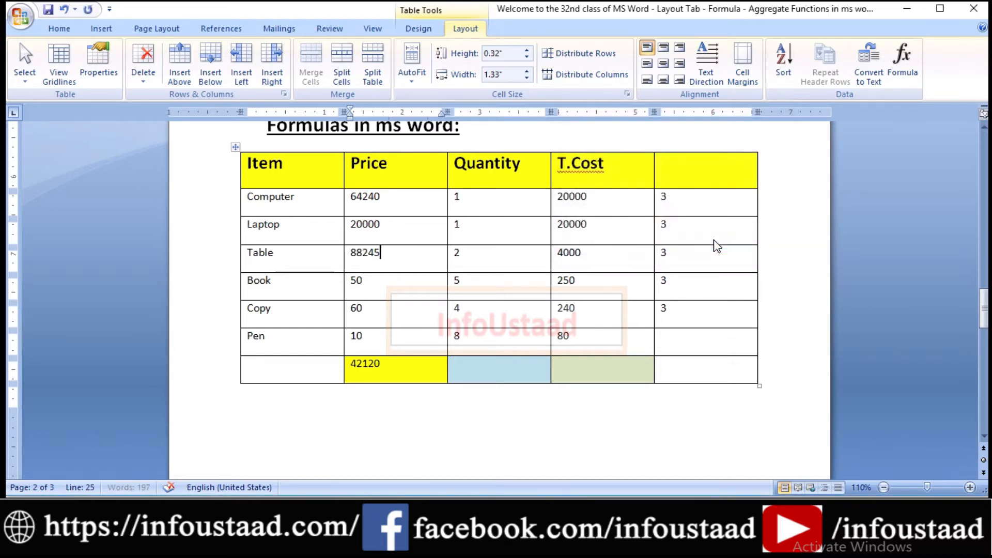
# Review the Price cells above and the row cells beside the Table price, plus the formula result itself.
pyautogui.click(357, 202)
pyautogui.moveTo(358, 202); pyautogui.dragTo(389, 225)
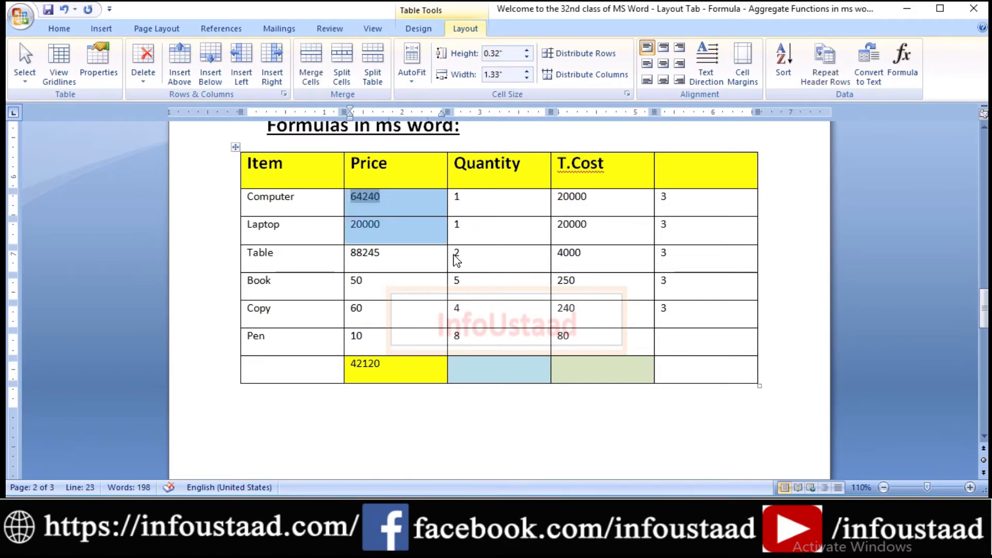
pyautogui.moveTo(460, 257); pyautogui.dragTo(678, 262)
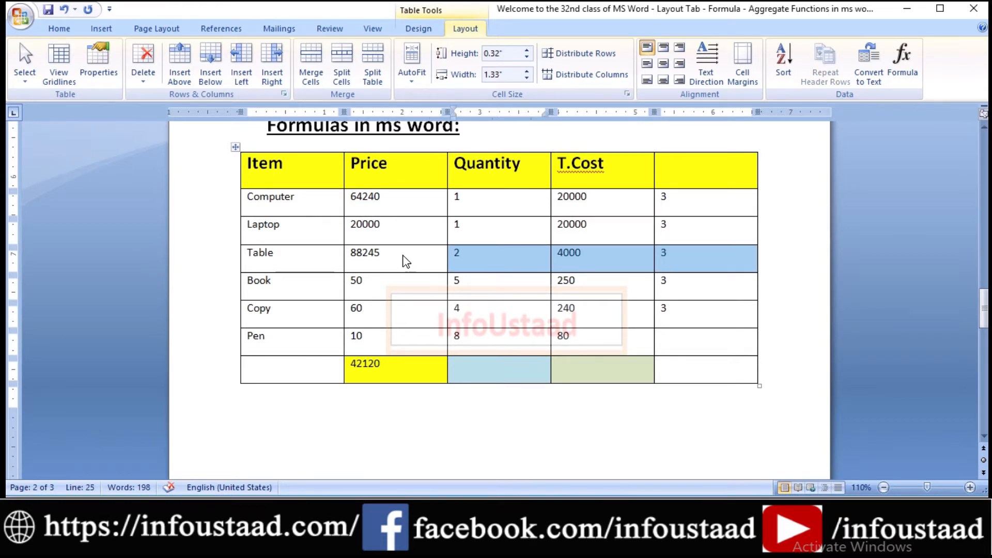
pyautogui.moveTo(406, 259); pyautogui.dragTo(364, 257)
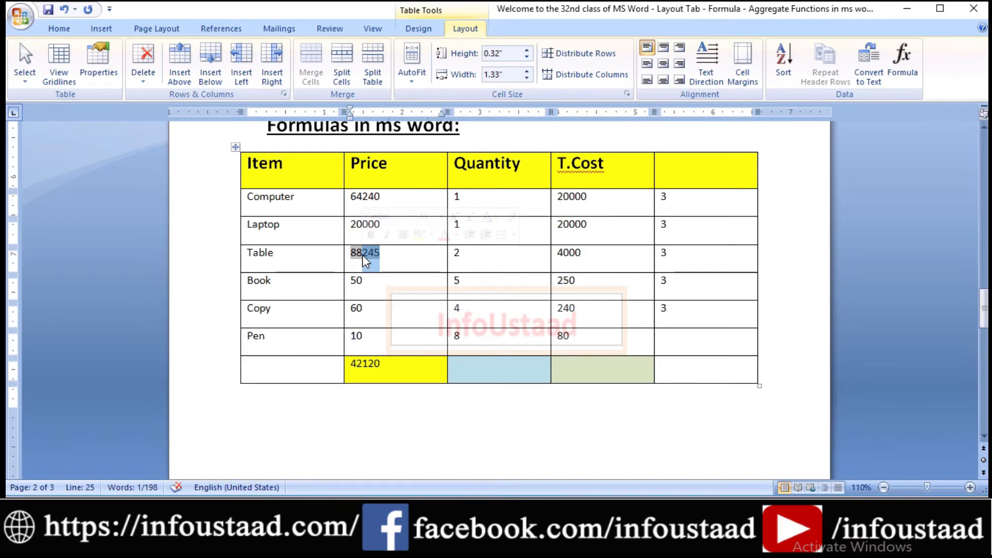
# Insert the formula =max(ABOVE) in the bottom row's Quantity cell to find the column's highest value.
pyautogui.moveTo(985, 310)
pyautogui.mouseDown()
pyautogui.moveTo(981, 259)
pyautogui.moveTo(980, 323)
pyautogui.mouseUp()
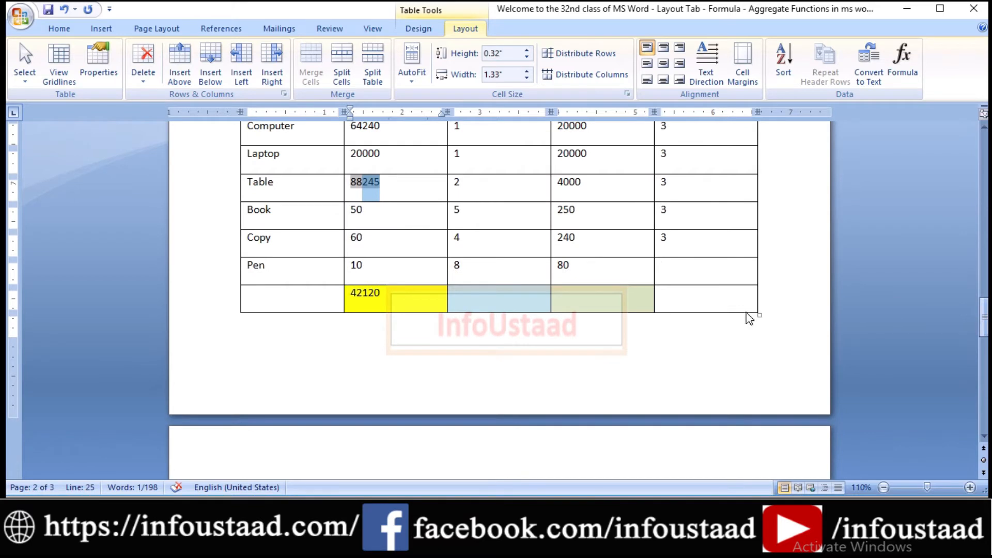
pyautogui.click(507, 296)
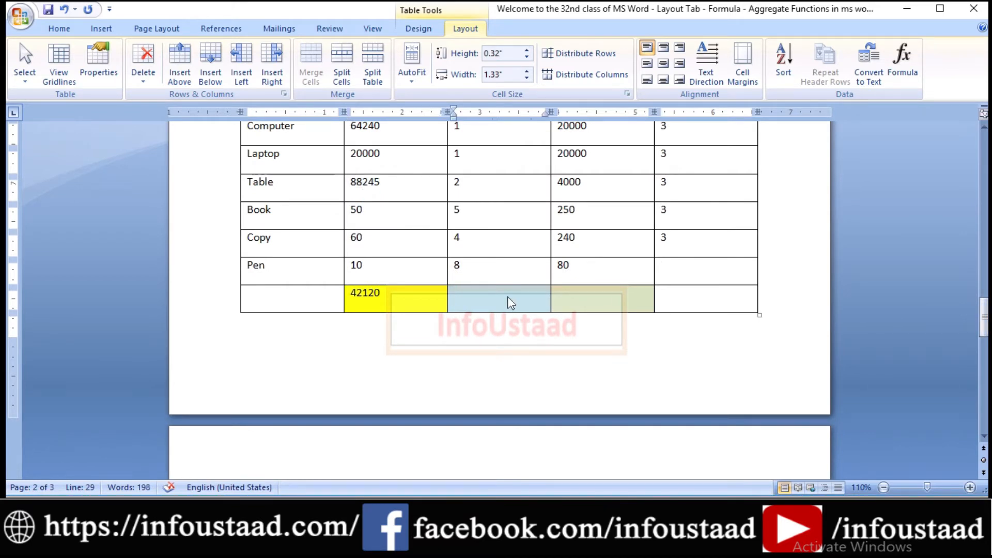
pyautogui.moveTo(984, 320); pyautogui.dragTo(985, 316)
pyautogui.moveTo(457, 163); pyautogui.dragTo(497, 335)
pyautogui.click(495, 331)
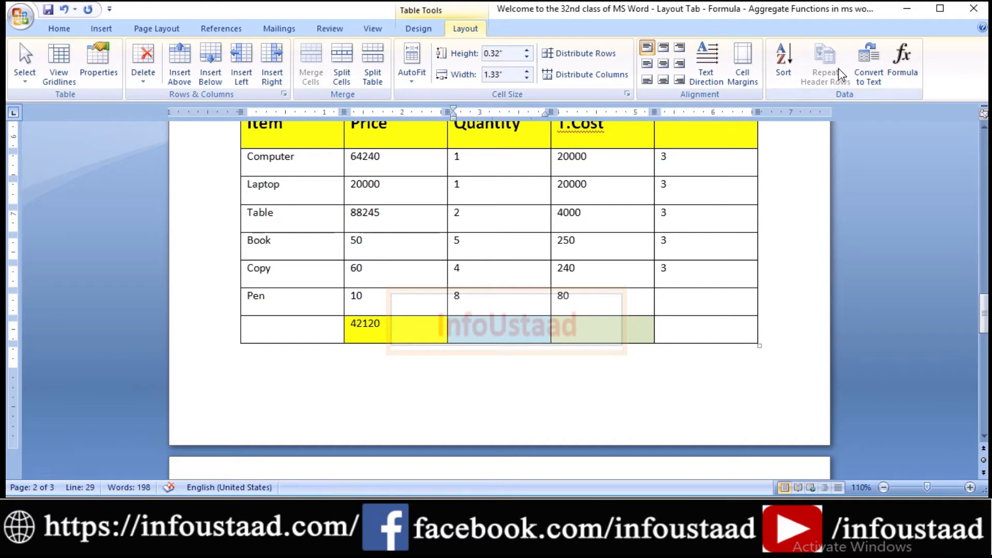
pyautogui.click(902, 62)
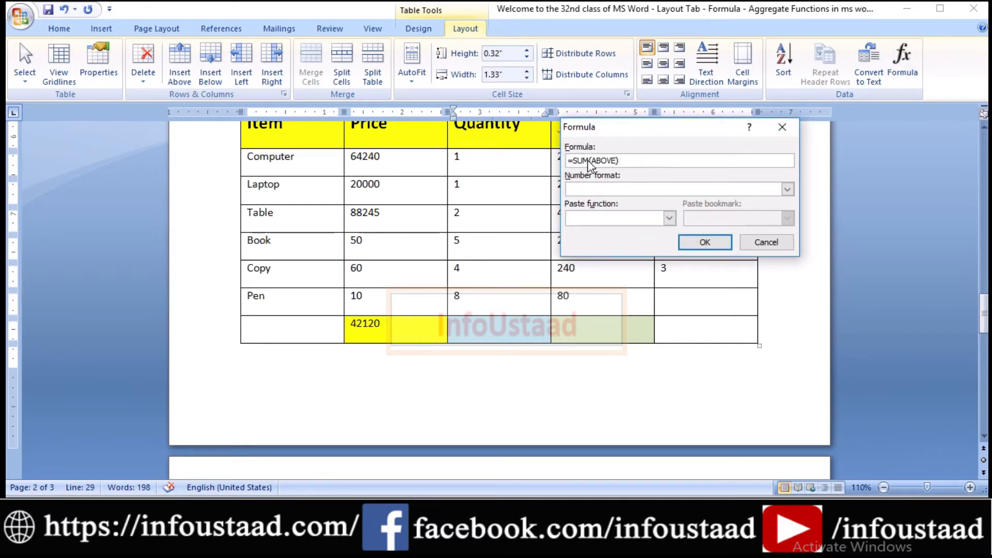
pyautogui.moveTo(590, 162); pyautogui.dragTo(572, 161)
pyautogui.write('mac')
pyautogui.press('BackSpace')
pyautogui.write('x')
pyautogui.click(705, 242)
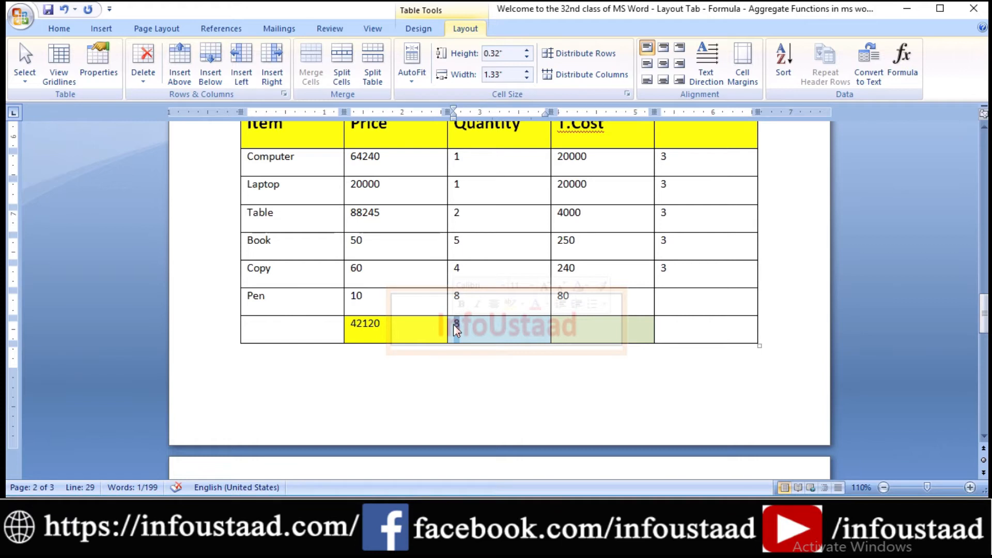
pyautogui.click(514, 341)
# Delete the sum result from the yellow Price cell in the table's bottom row.
pyautogui.click(583, 339)
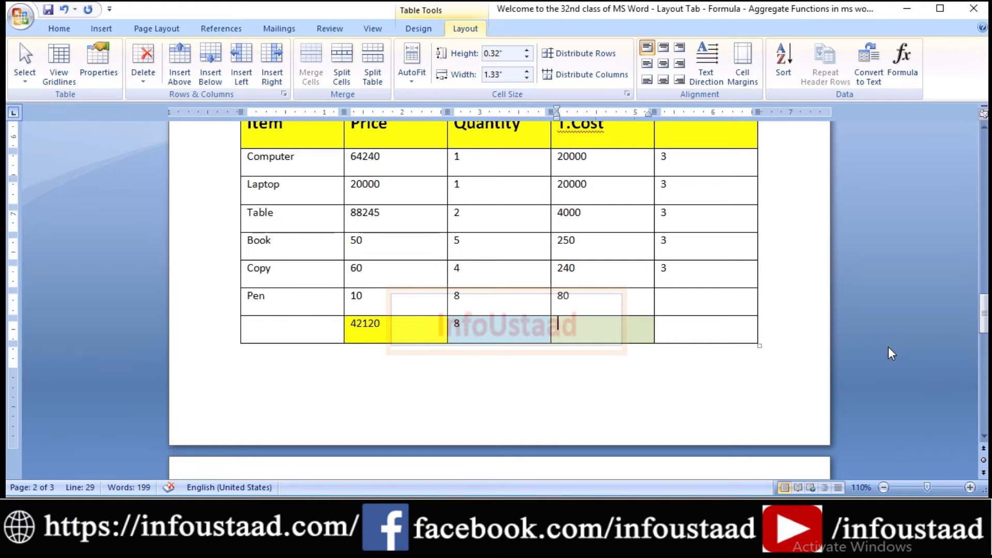
pyautogui.click(488, 333)
pyautogui.click(391, 333)
pyautogui.press('Delete')
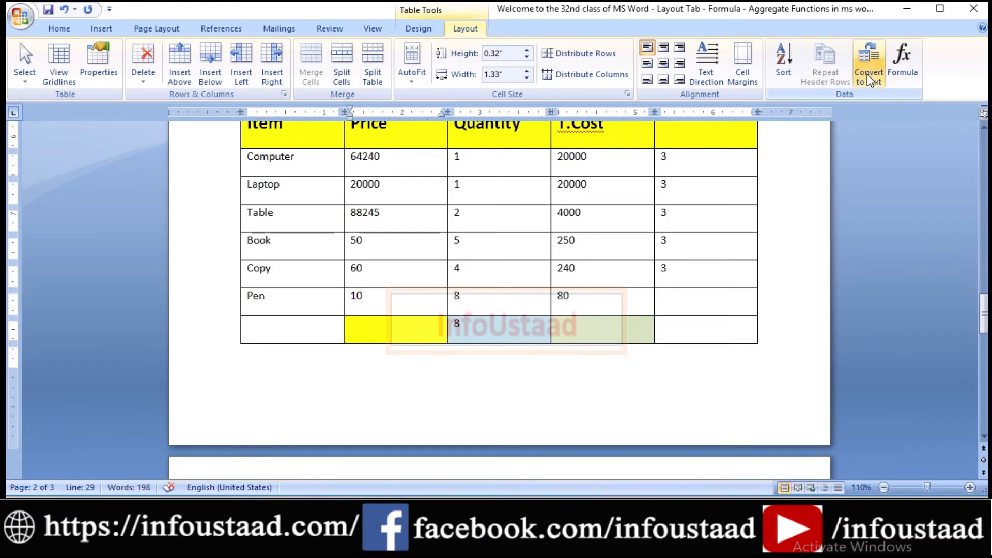
# Insert the formula =min(ABOVE) in the bottom row's empty Price cell to find the column's lowest value.
pyautogui.click(898, 73)
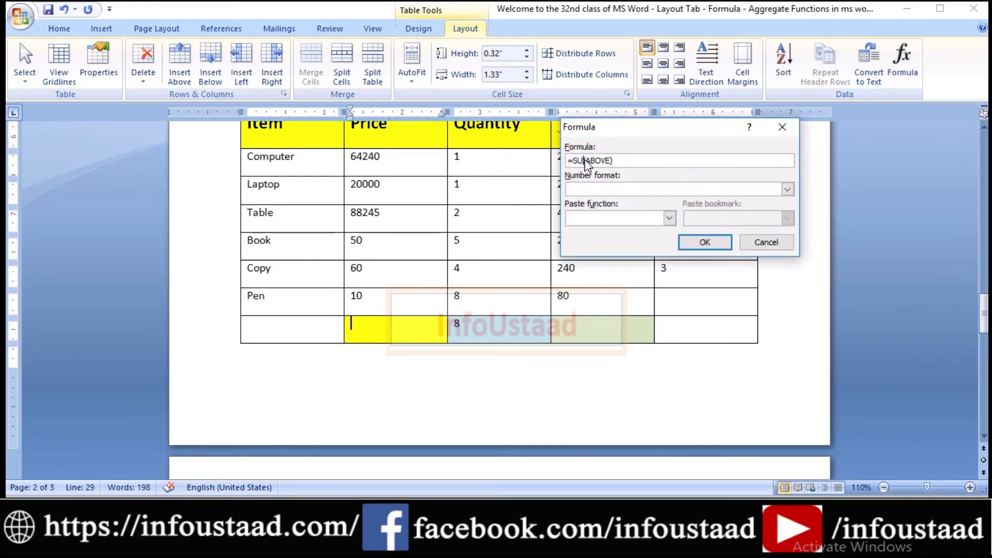
pyautogui.write('min')
pyautogui.click(704, 242)
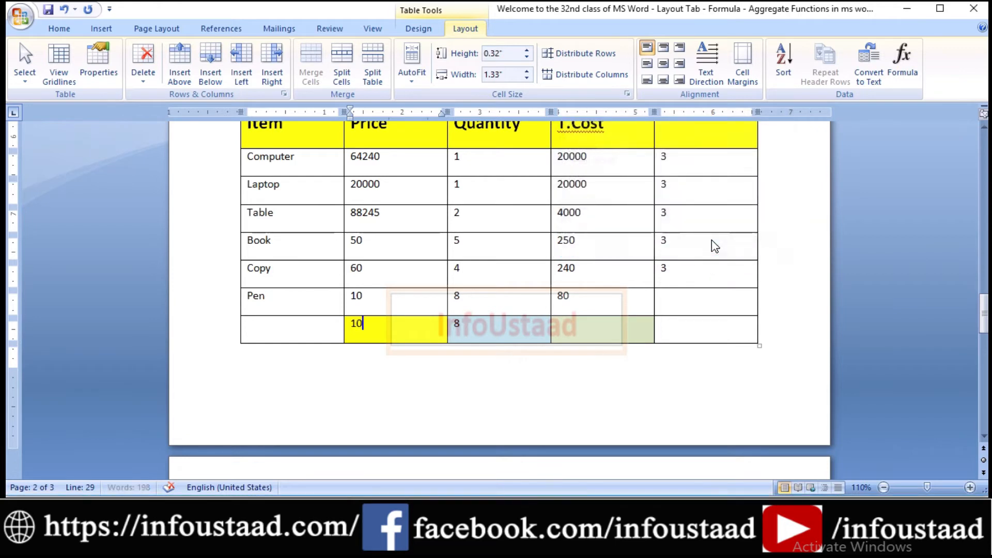
pyautogui.doubleClick(356, 326)
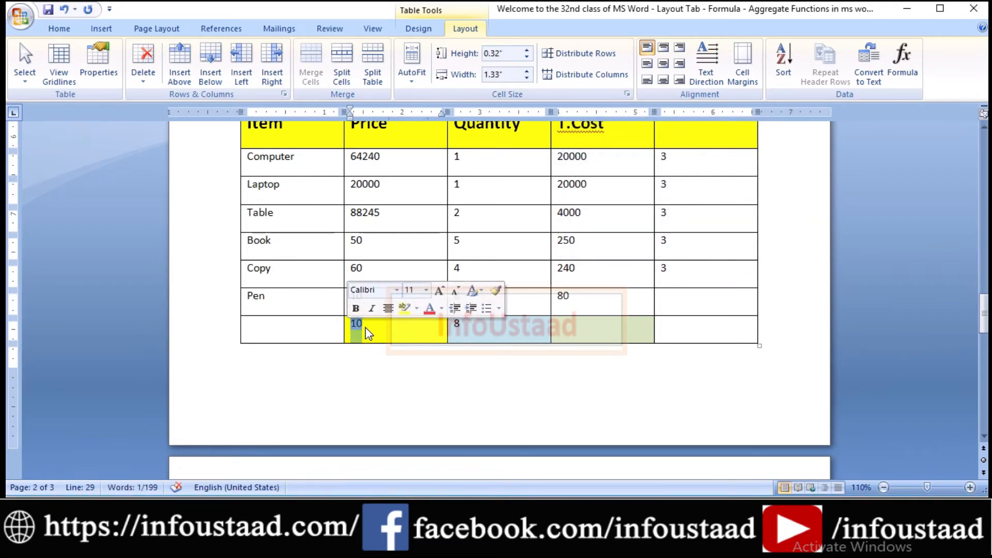
# Insert the formula =average(ABOVE) in the bottom row's T.Cost cell and select its result for review.
pyautogui.click(618, 337)
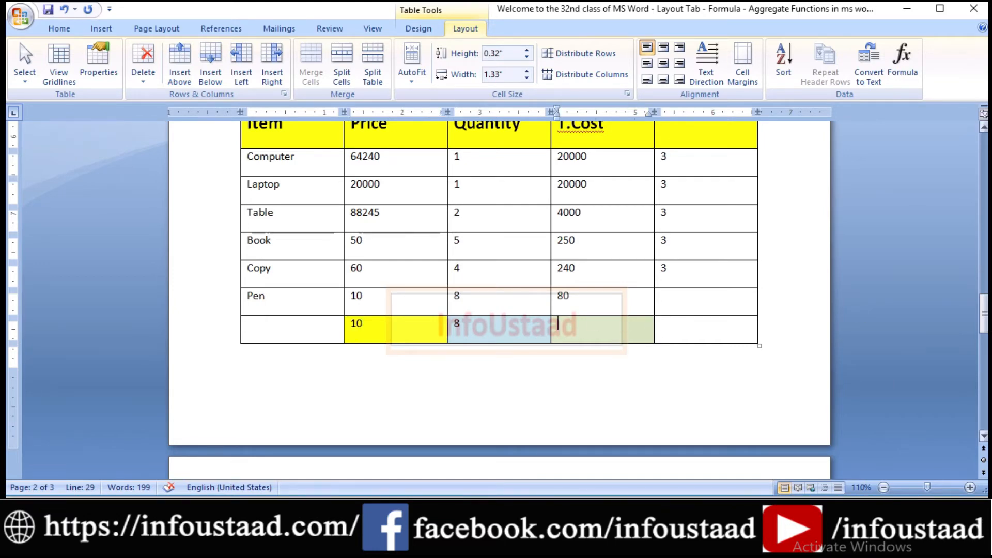
pyautogui.moveTo(987, 315)
pyautogui.mouseDown()
pyautogui.moveTo(986, 262)
pyautogui.moveTo(987, 308)
pyautogui.mouseUp()
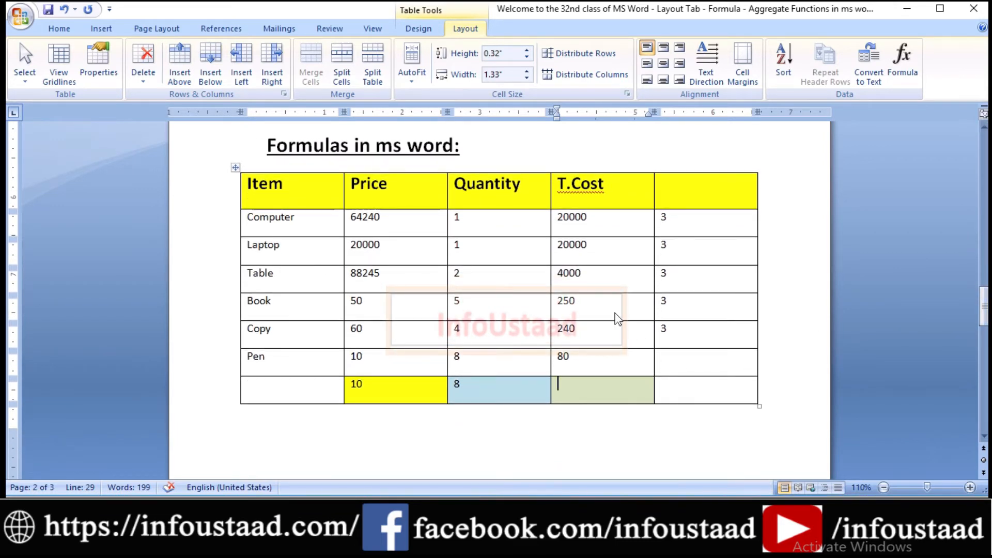
pyautogui.click(894, 73)
pyautogui.moveTo(631, 129); pyautogui.dragTo(709, 133)
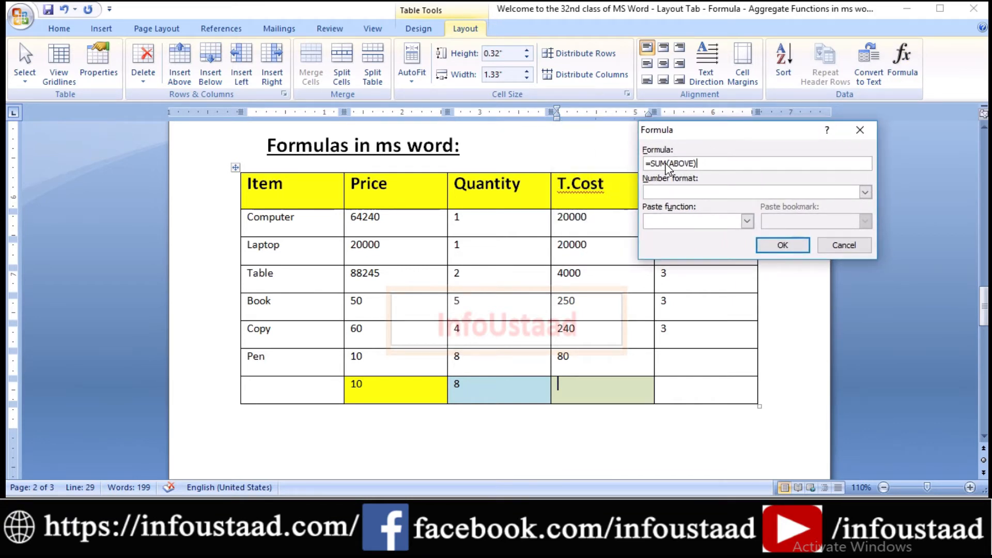
pyautogui.write('average')
pyautogui.click(781, 245)
pyautogui.click(586, 388)
pyautogui.moveTo(558, 384); pyautogui.dragTo(573, 389)
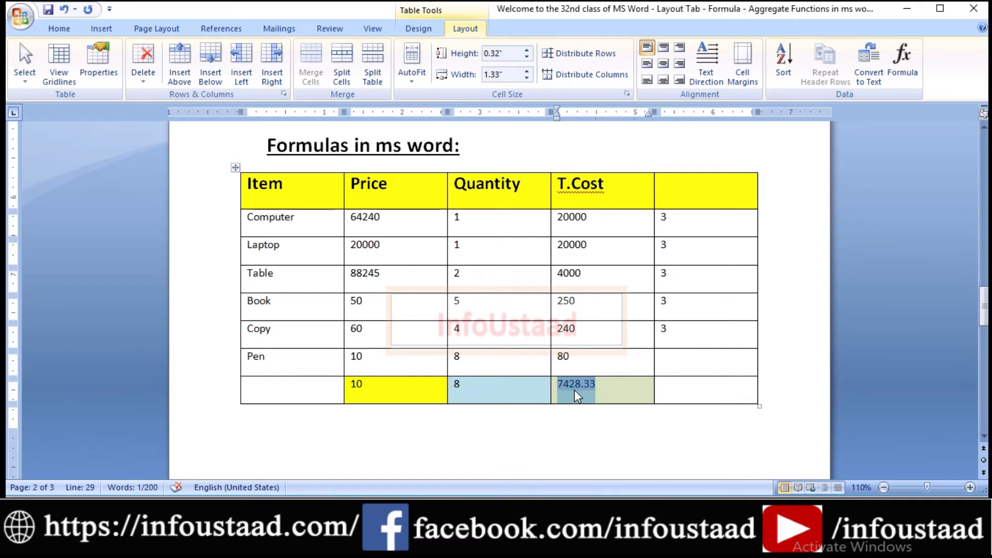
pyautogui.click(575, 390)
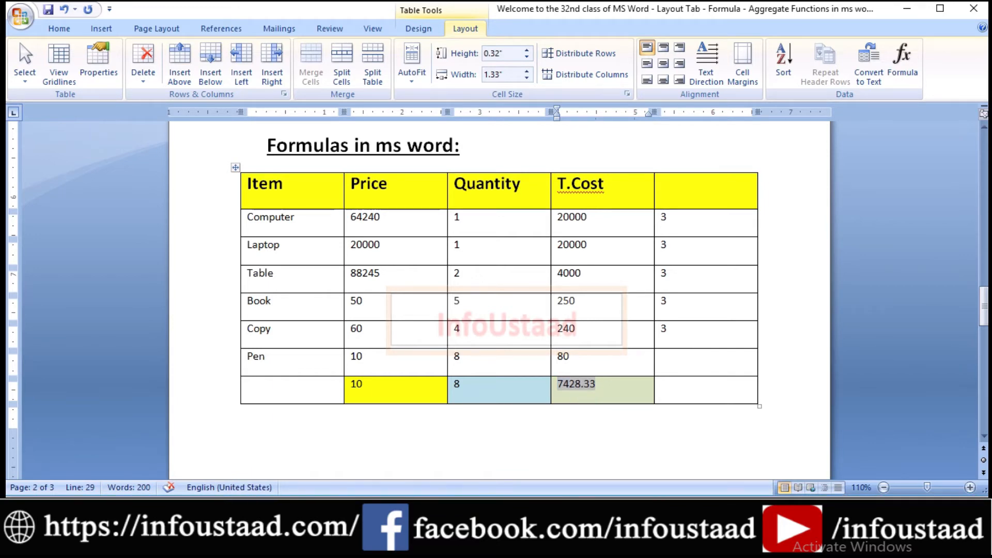
# Find and open the Windows Calculator, returning to it after a glance at the Word table.
pyautogui.press('super')
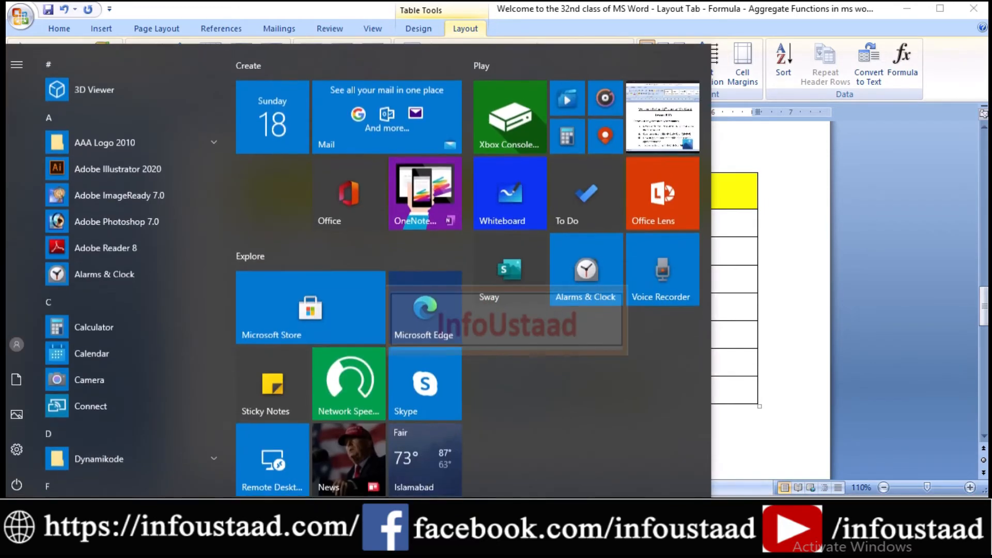
pyautogui.write('ca')
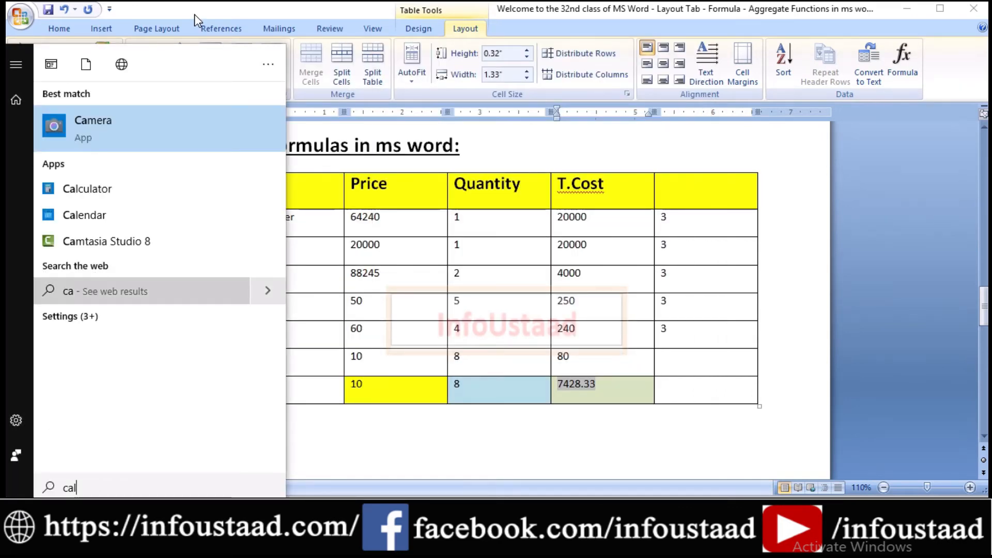
pyautogui.write('l')
pyautogui.click(118, 127)
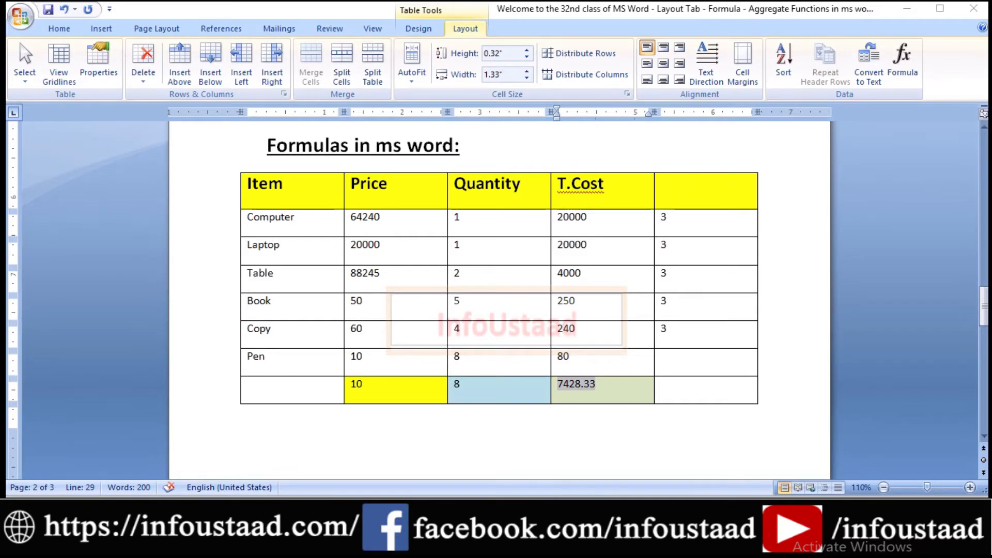
pyautogui.moveTo(483, 547)
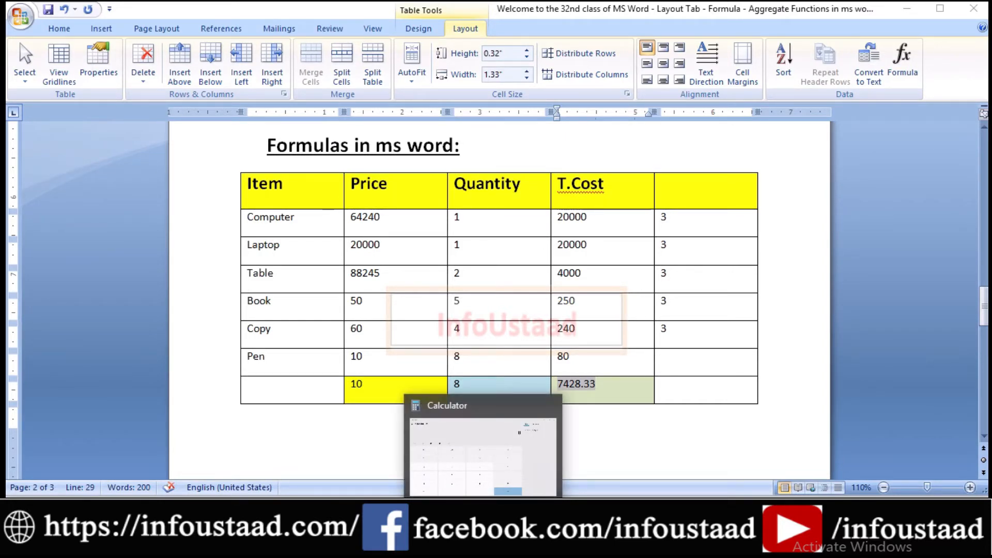
pyautogui.click(483, 454)
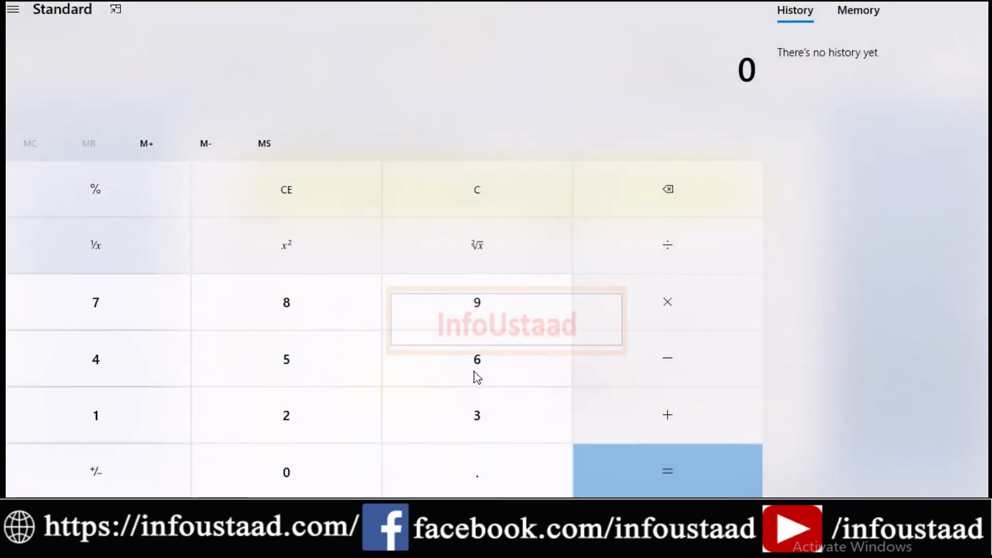
# Enter 40000 + in Calculator as the first part of the T.Cost total, checking the table for the remaining values.
pyautogui.click(116, 360)
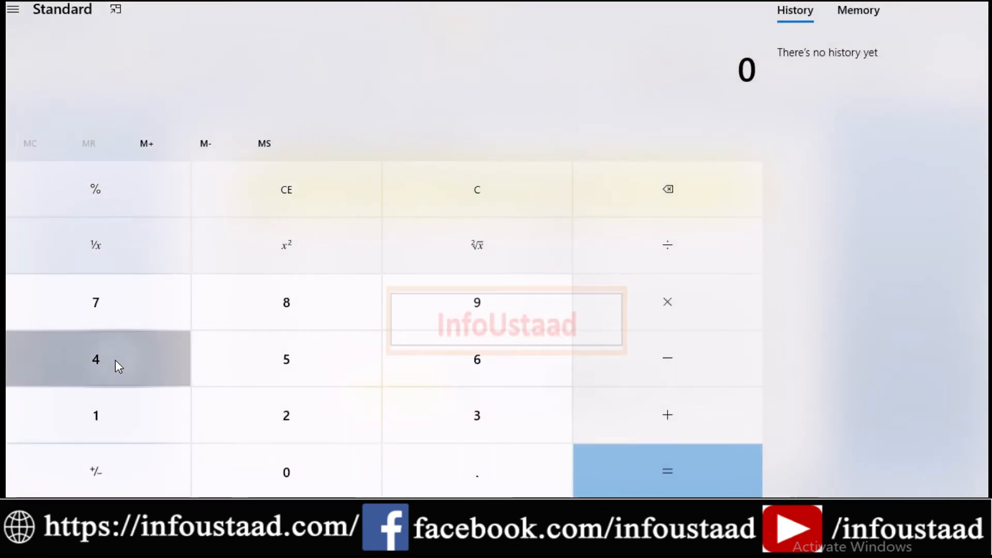
pyautogui.click(283, 464)
pyautogui.click(284, 464)
pyautogui.click(283, 464)
pyautogui.click(283, 464)
pyautogui.click(677, 396)
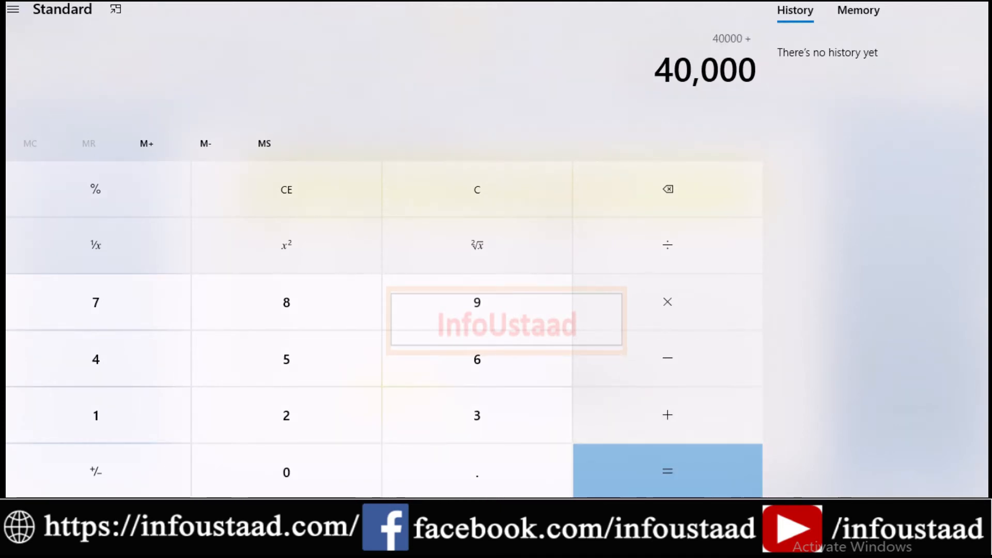
pyautogui.hotkey('alt', 'Tab')
pyautogui.hotkey('alt', 'Tab')
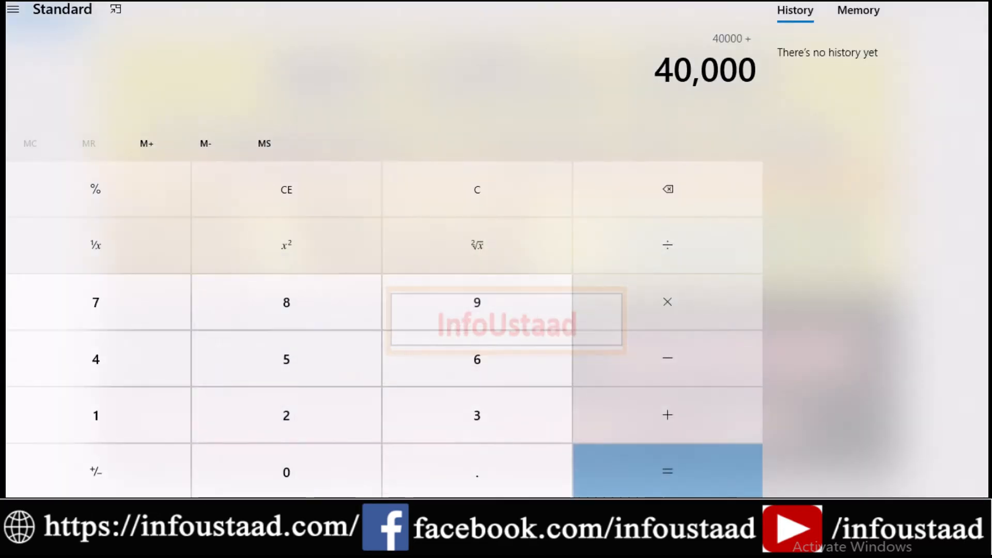